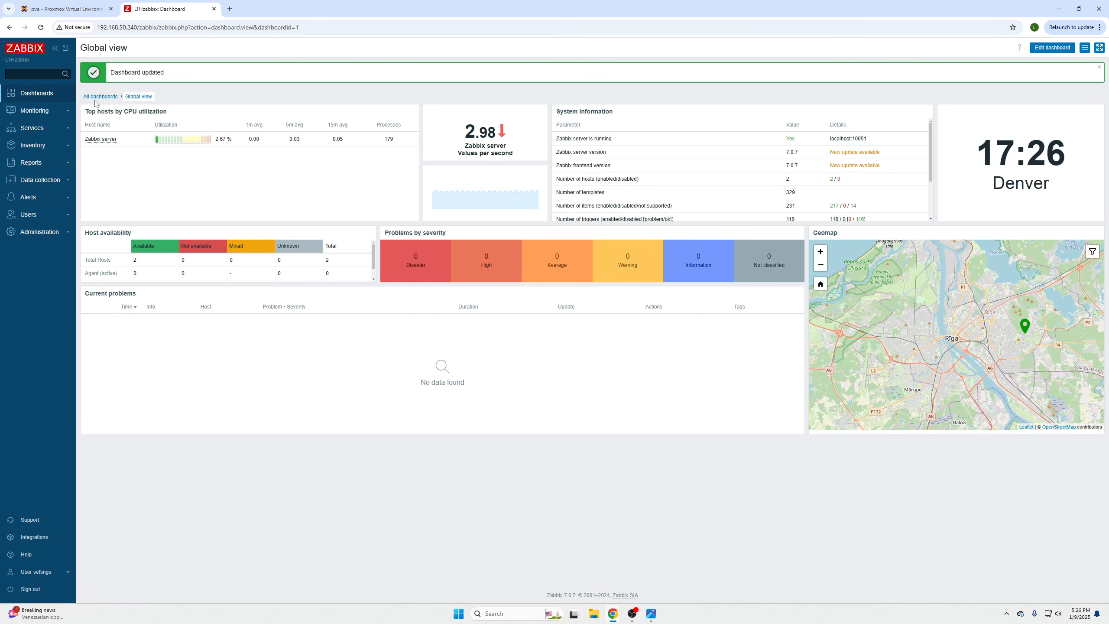
- Go from the Global view dashboard to the list of all dashboards via the 'All dashboards' breadcrumb
click(97, 97)
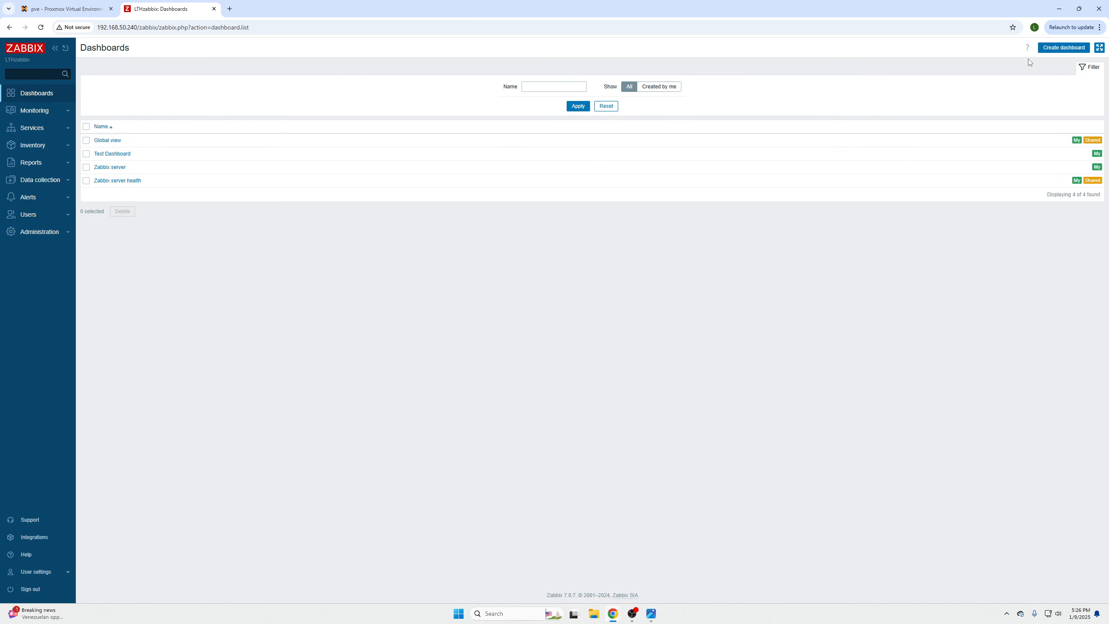
- Create dashboard 'Example board for video' with a 30-second page period and slideshow autostart off
click(1076, 48)
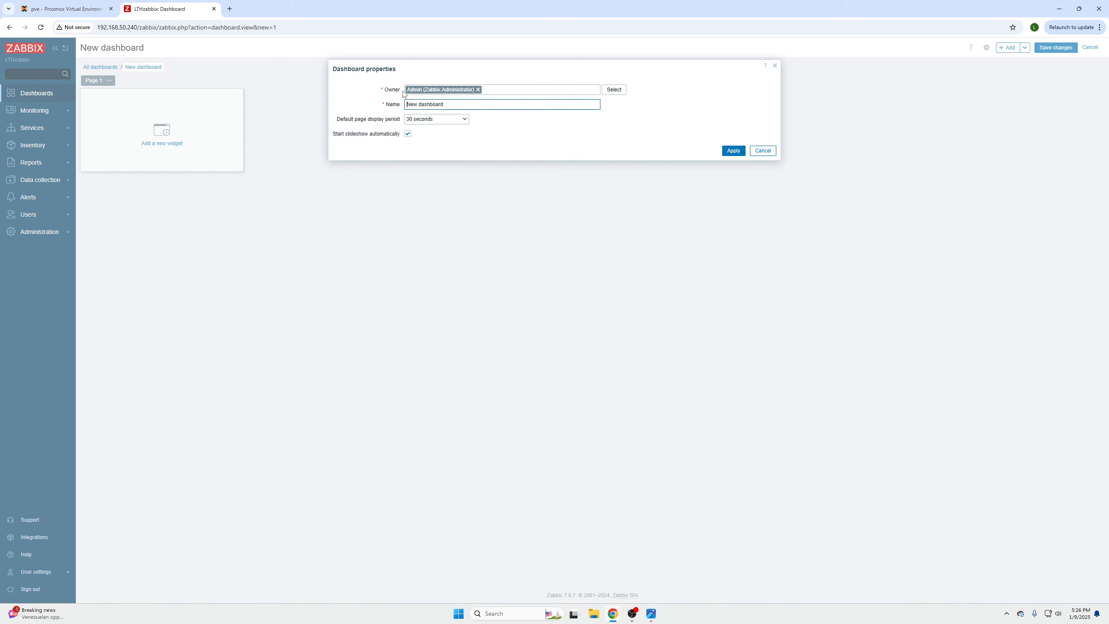
drag(457, 102, 383, 104)
key(BackSpace)
click(456, 120)
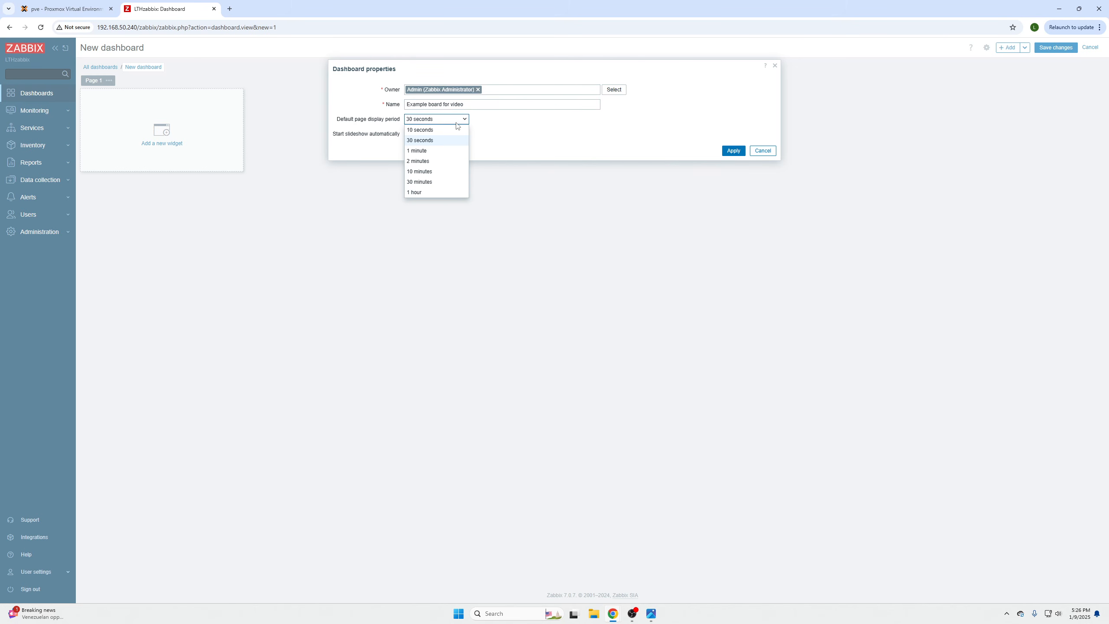
click(457, 123)
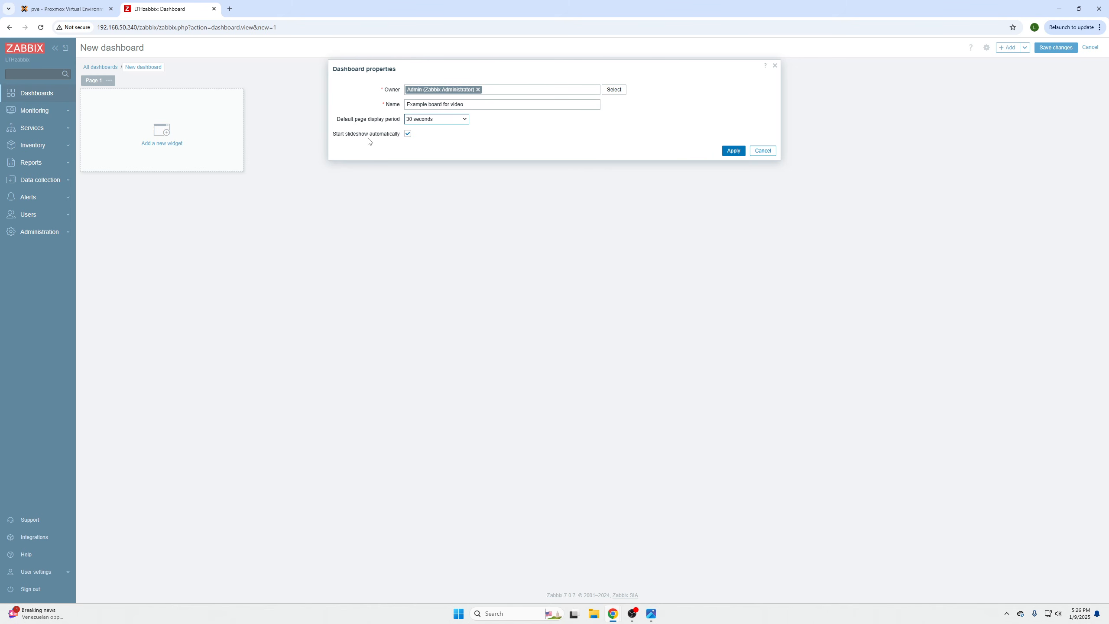
click(408, 134)
click(728, 154)
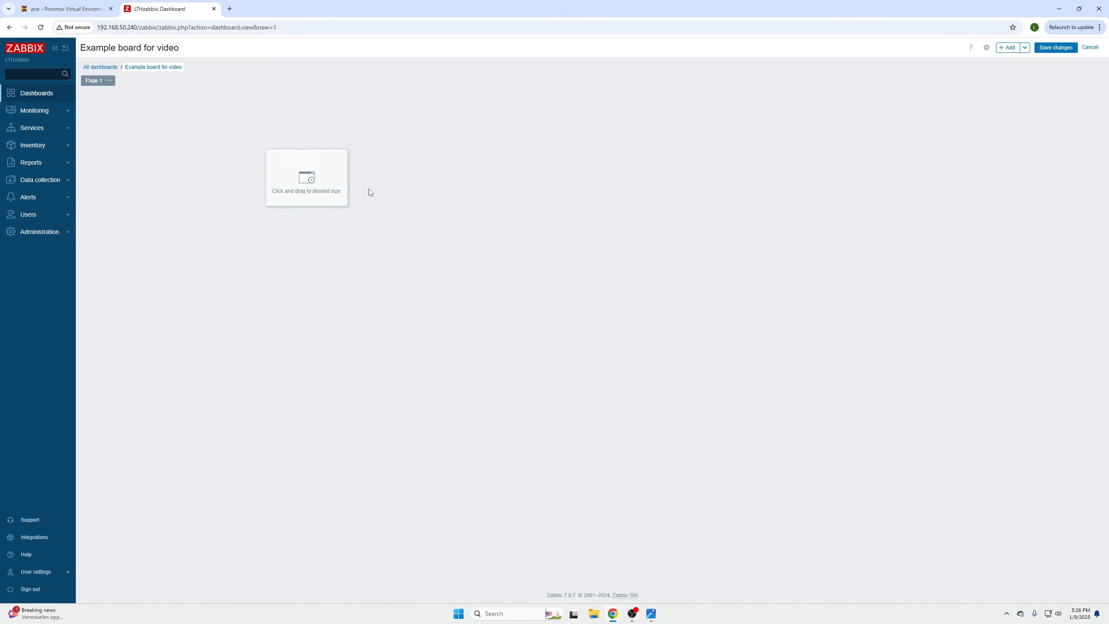
- Add a Honeycomb widget in the top-left cell named 'General stats' with a 1-minute refresh
click(86, 103)
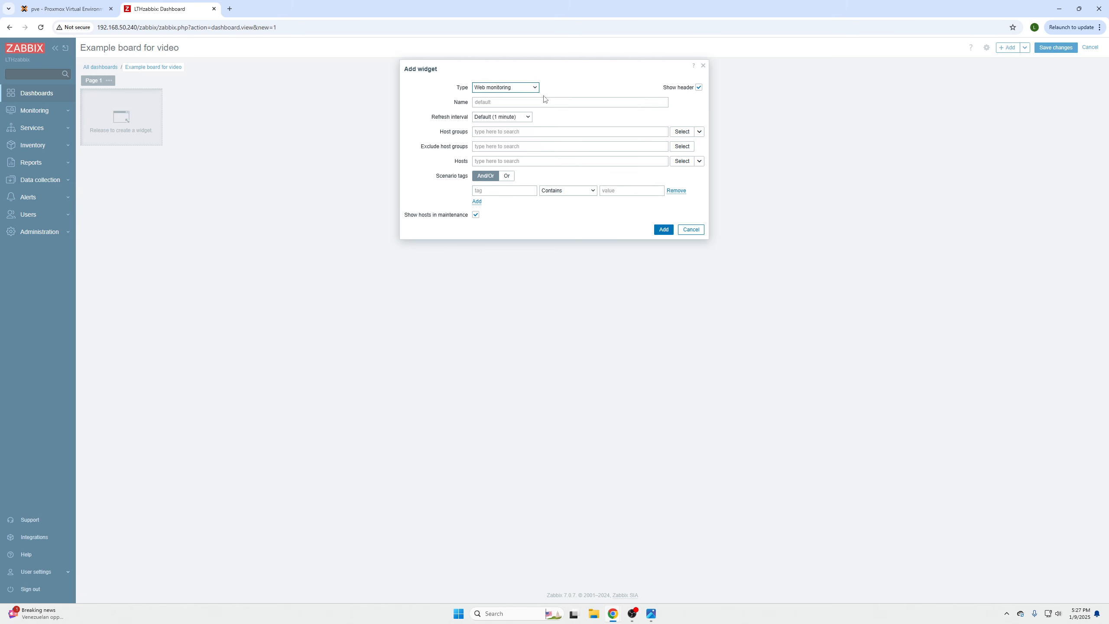
click(521, 89)
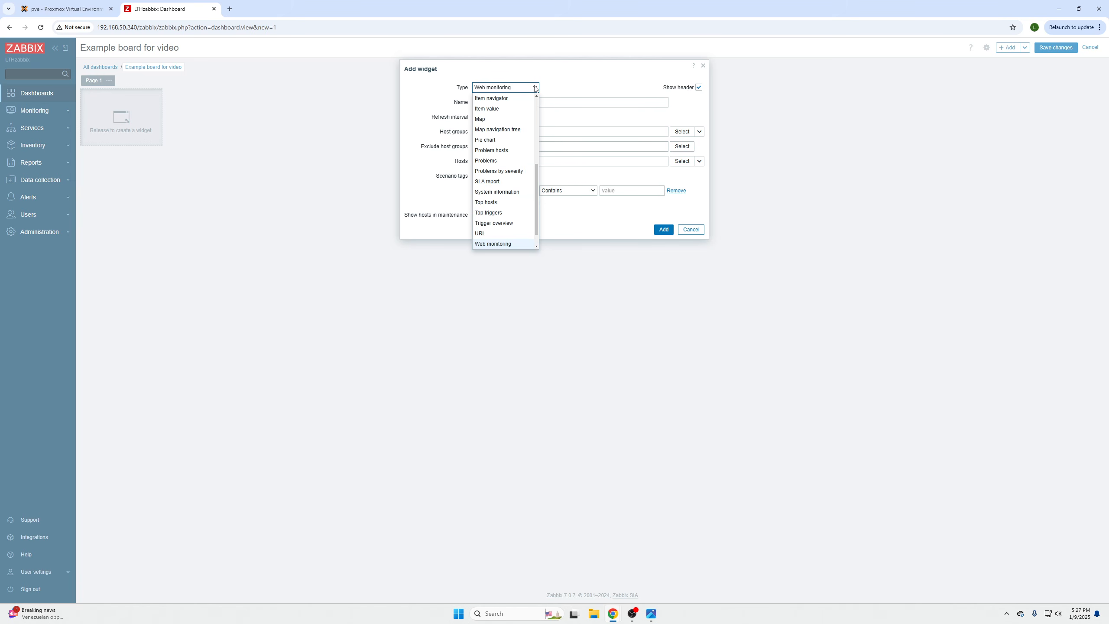
scroll(537, 171, up, 1)
drag(536, 168, 526, 93)
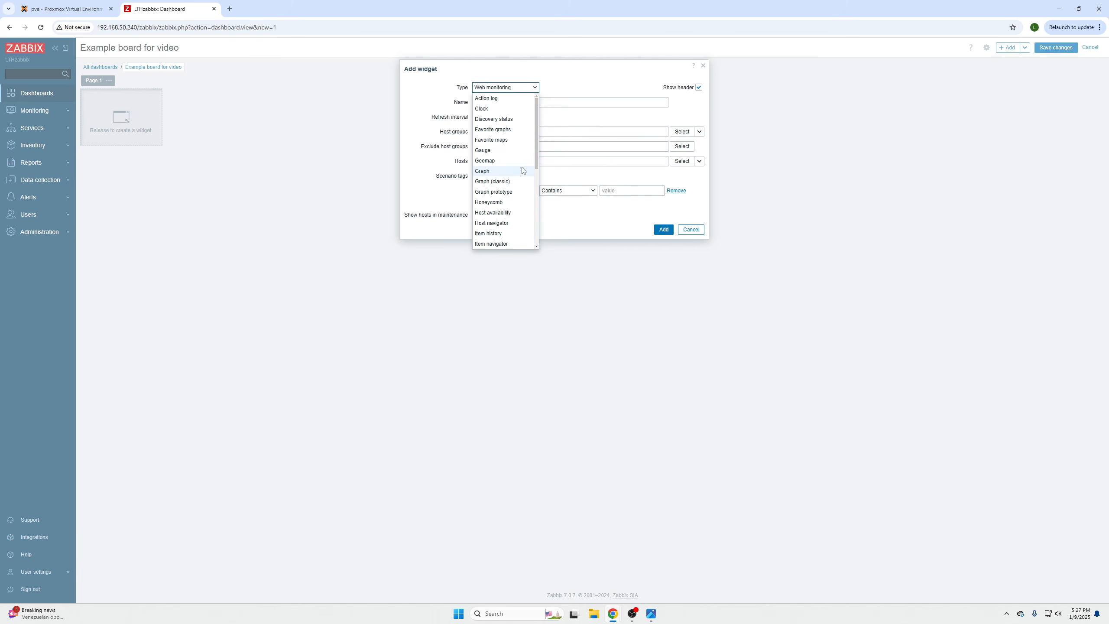
click(517, 202)
click(510, 103)
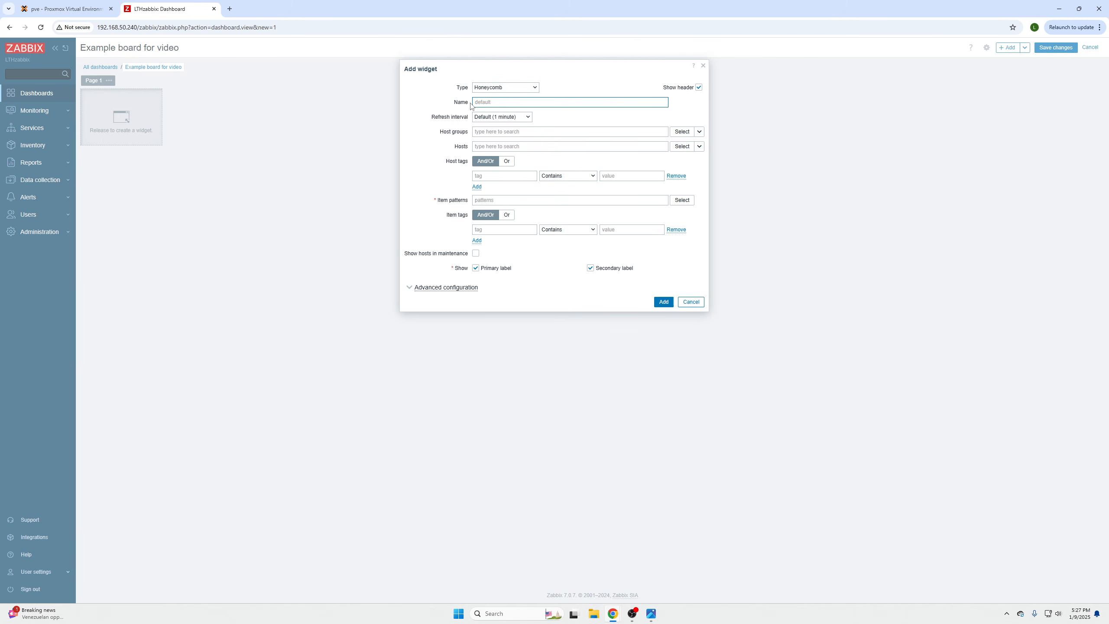
click(510, 103)
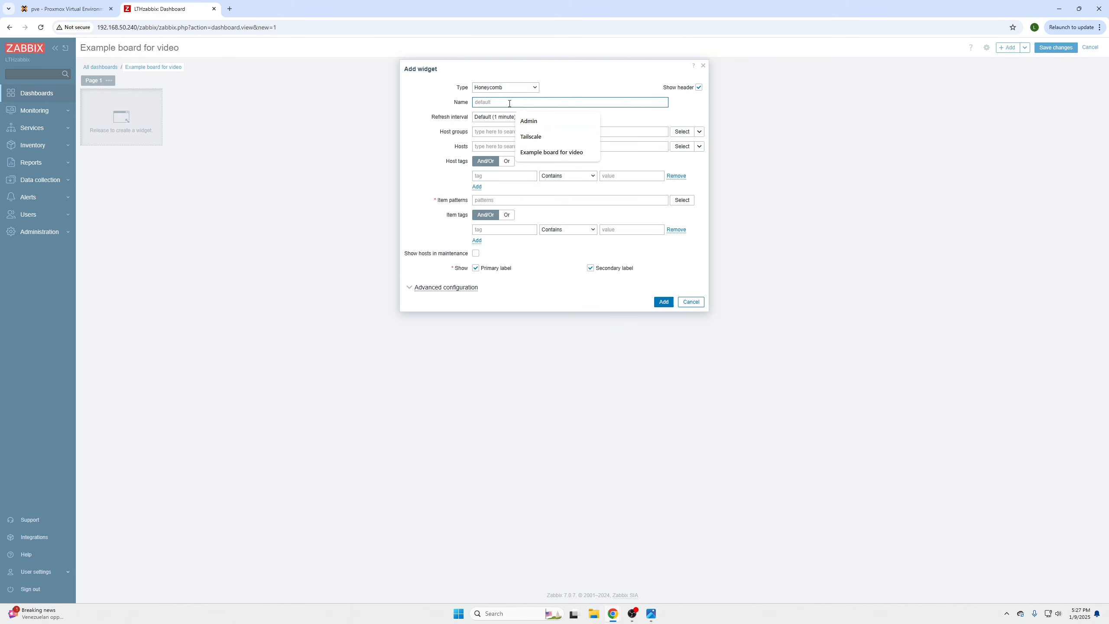
text(General stats)
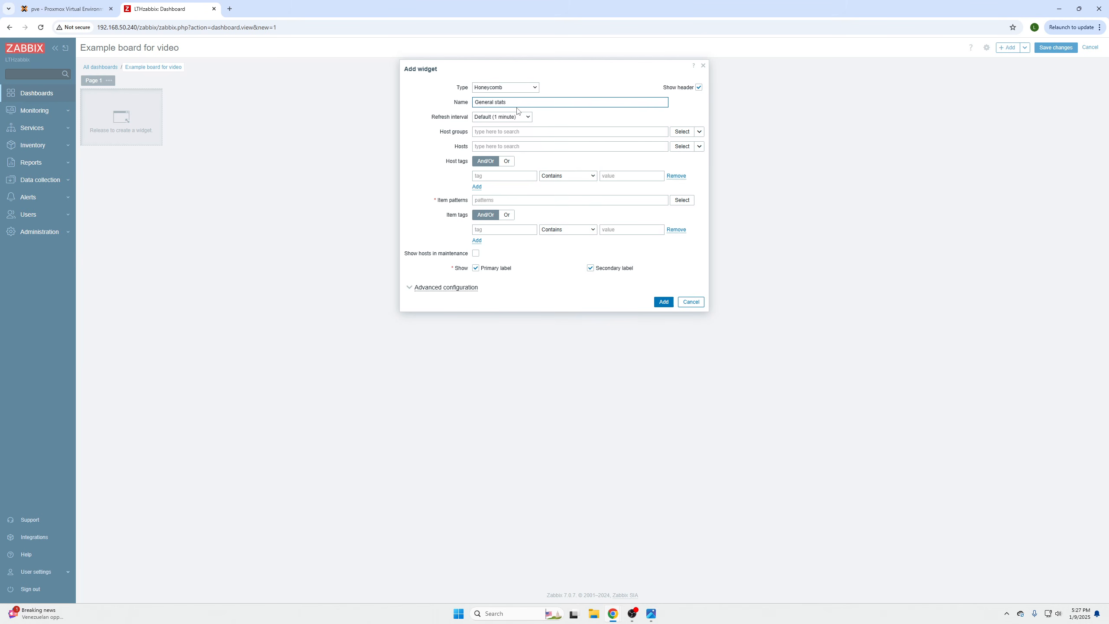
click(520, 117)
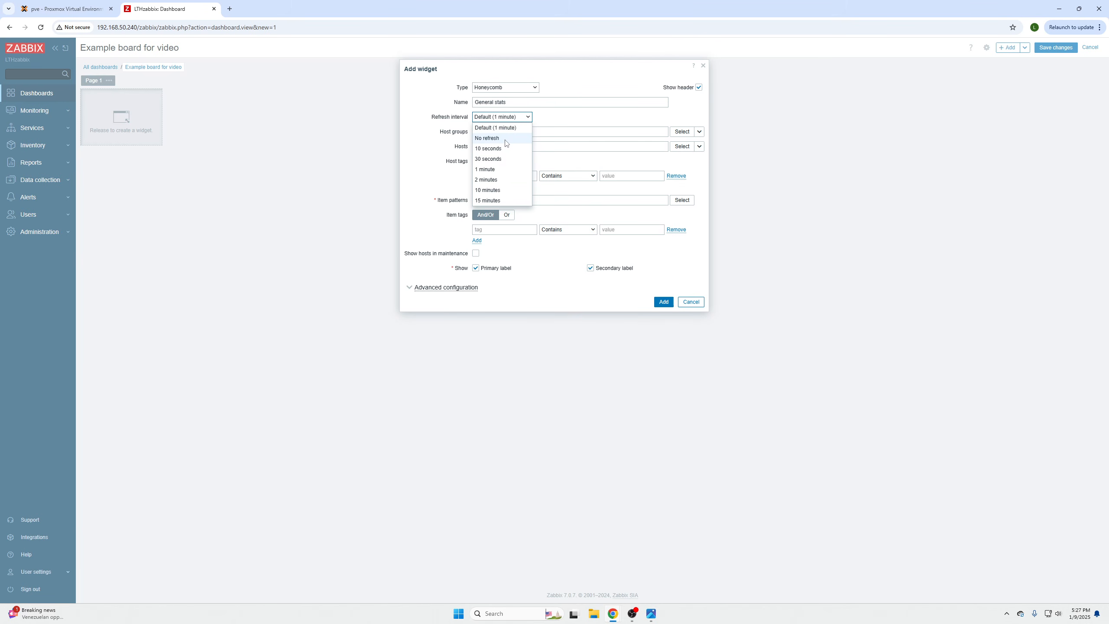
click(504, 126)
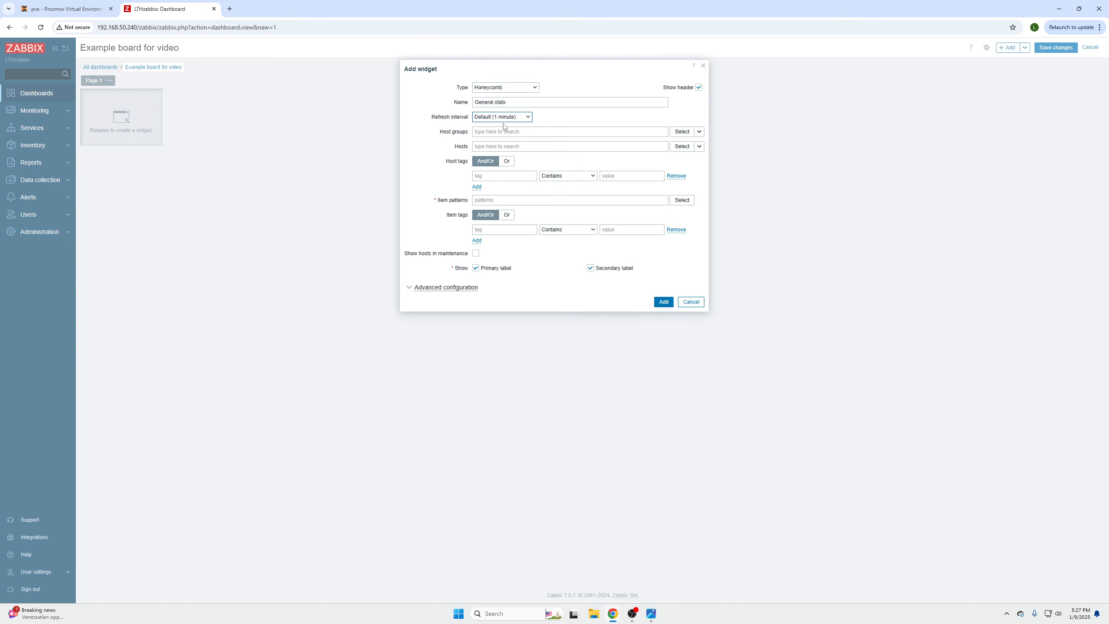
- Scope the widget to host group Zabbix servers and hosts tailscale and Zabbix server
click(699, 131)
click(719, 144)
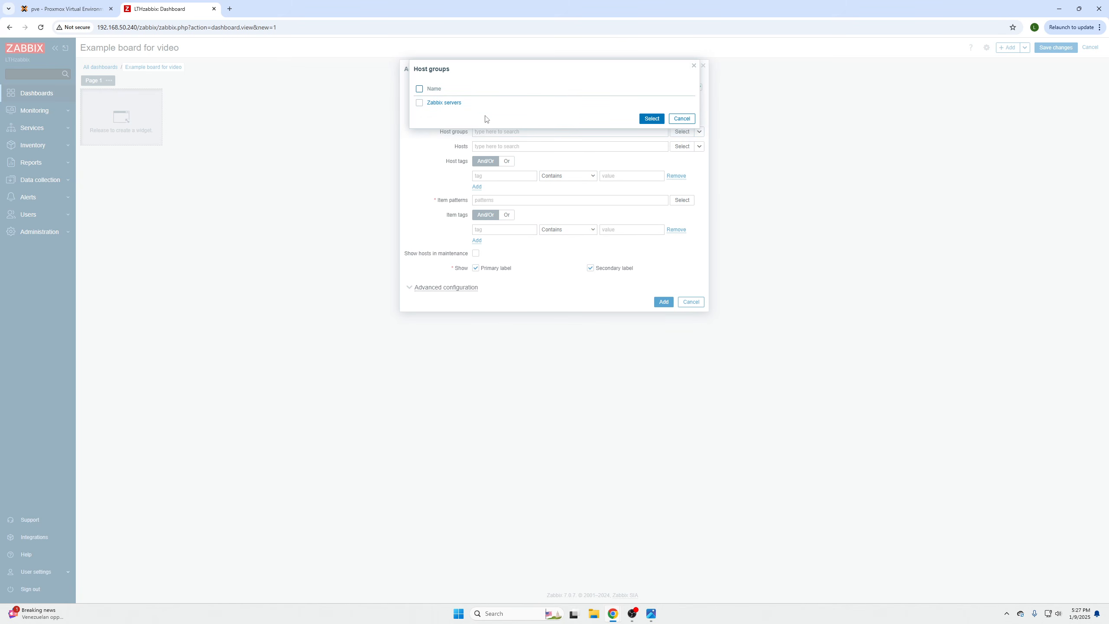
click(443, 104)
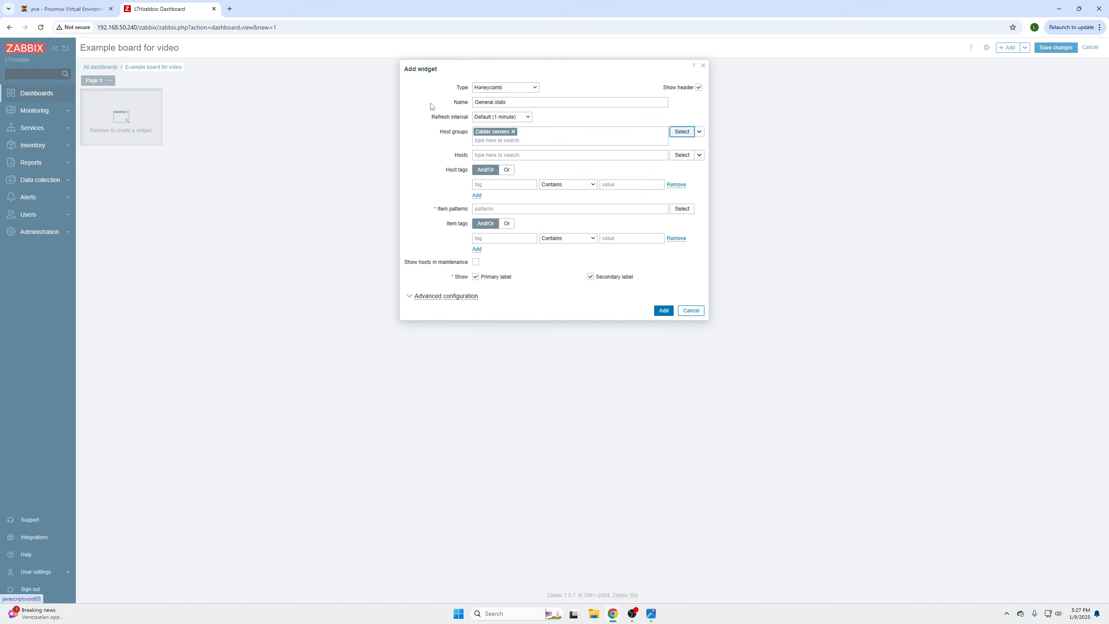
click(494, 156)
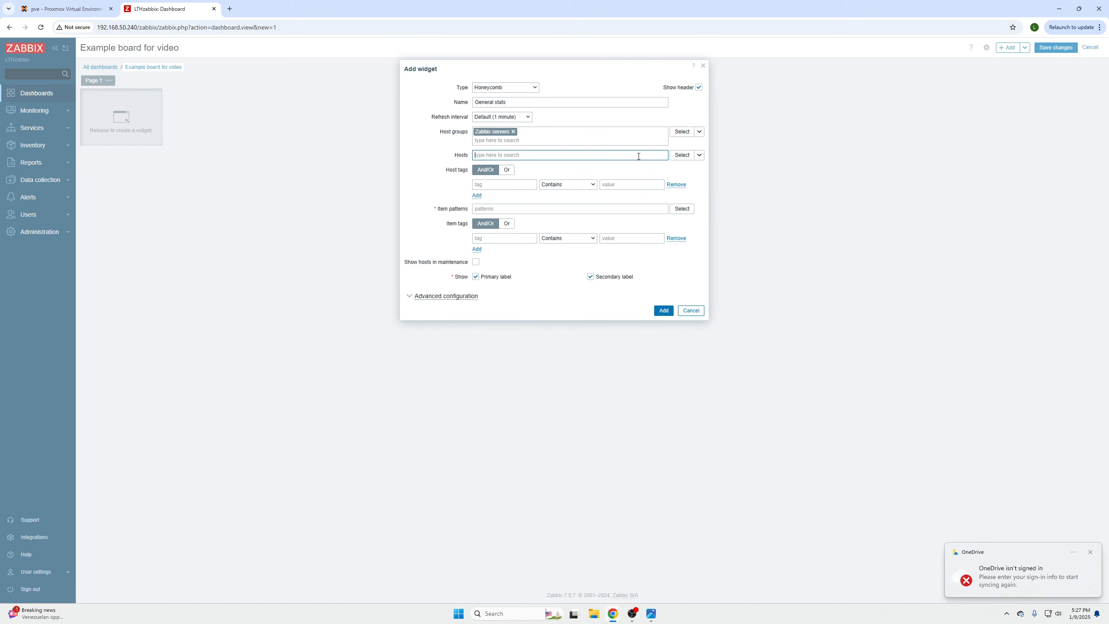
click(682, 156)
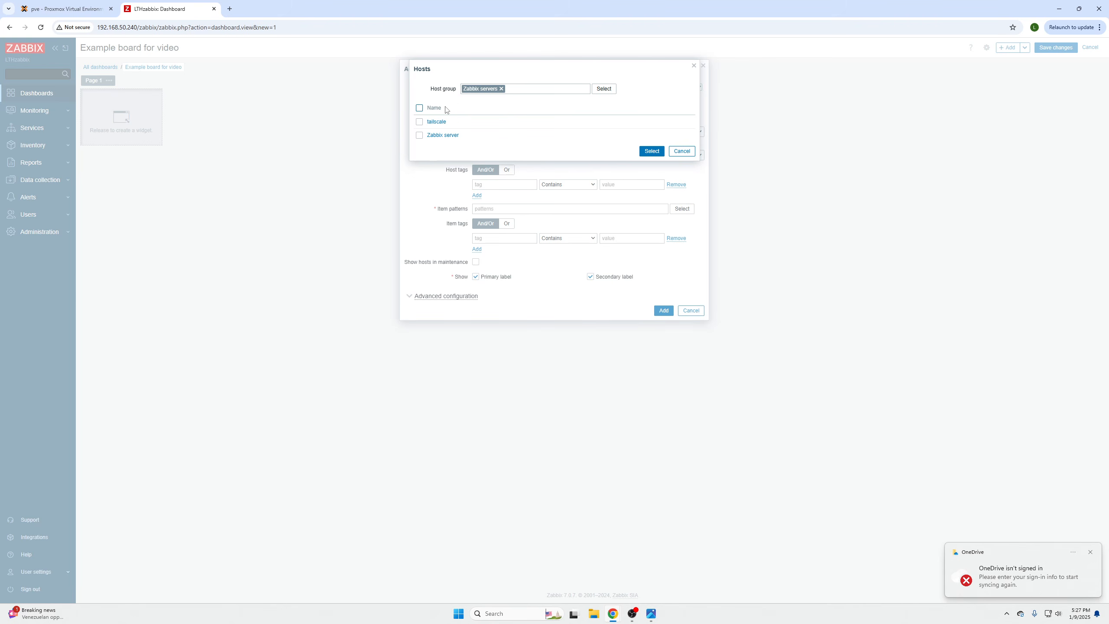
click(419, 108)
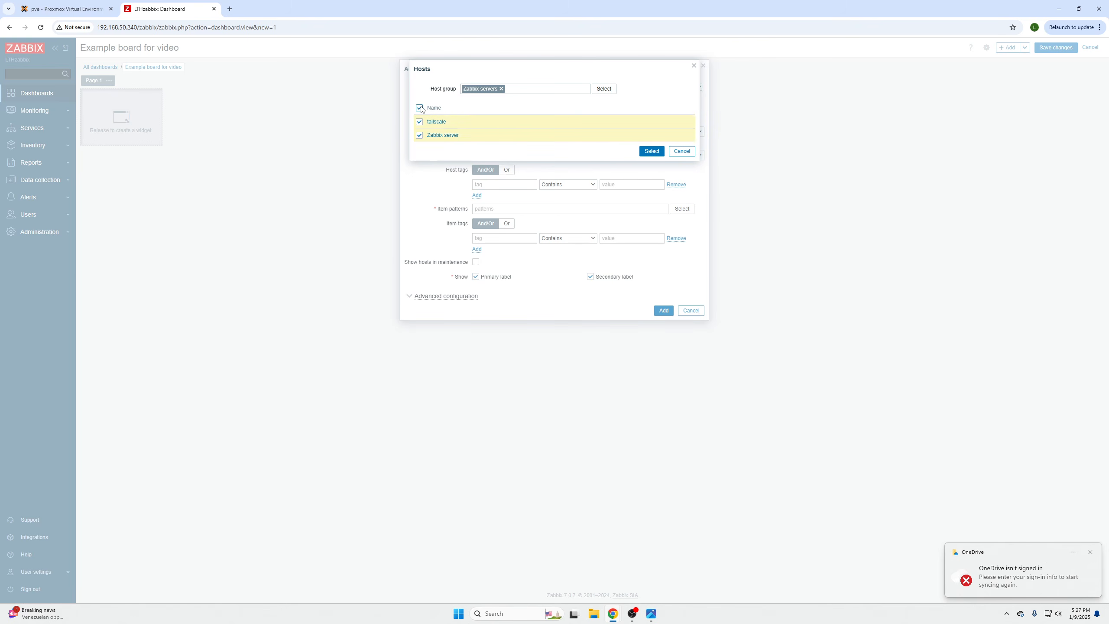
click(647, 152)
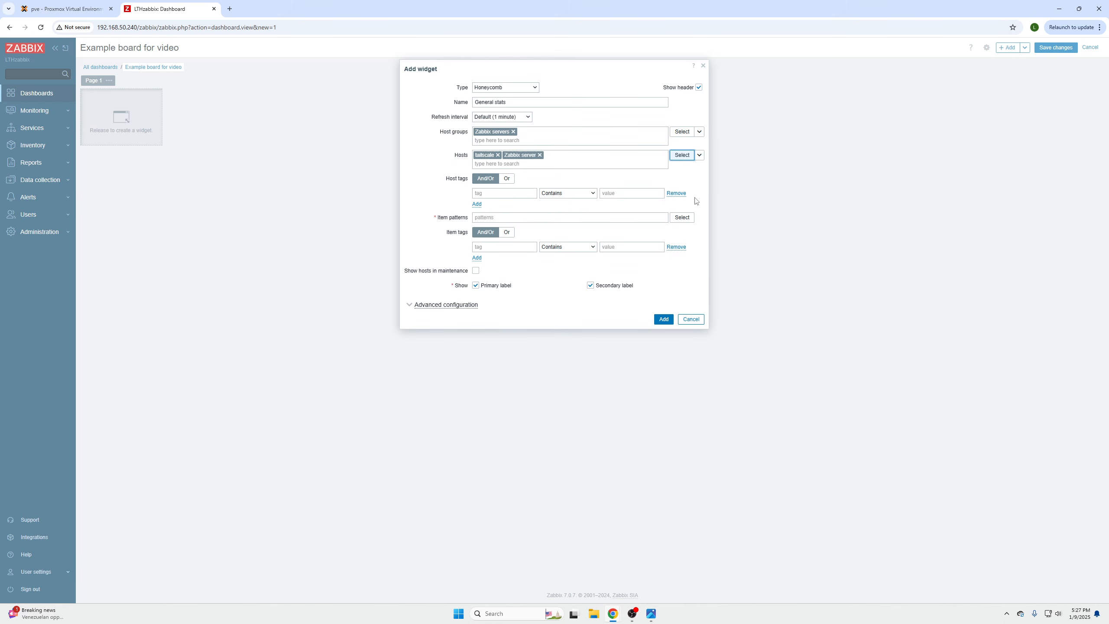
click(508, 191)
click(499, 217)
- Pick item patterns Available memory, Available memory in %, CPU utilization, Memory utilization and Operating system
click(682, 217)
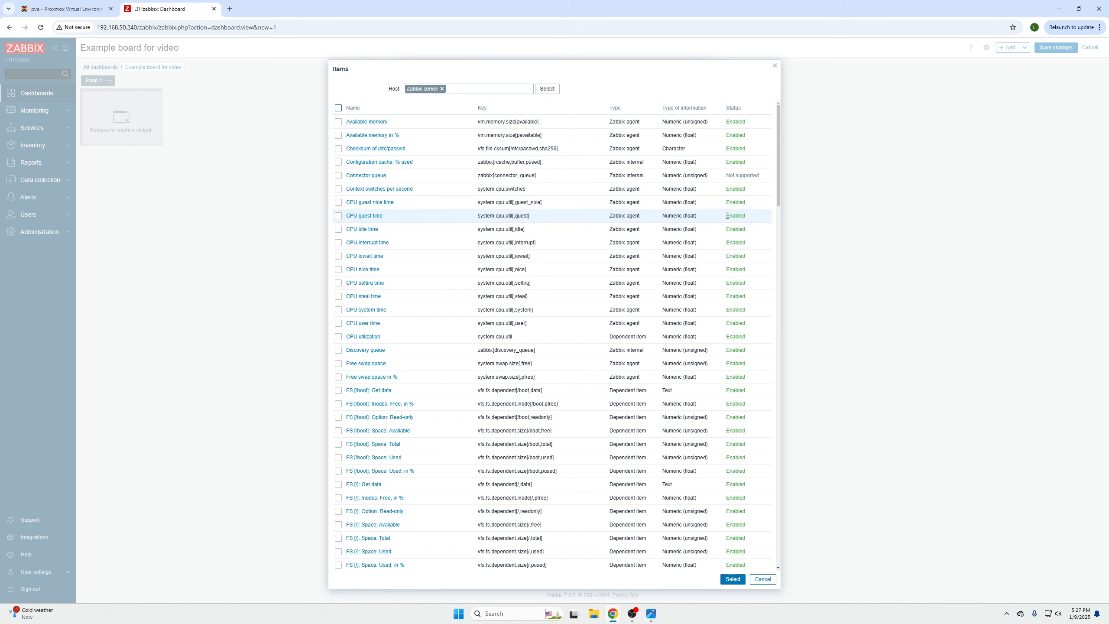
scroll(734, 321, down, 20)
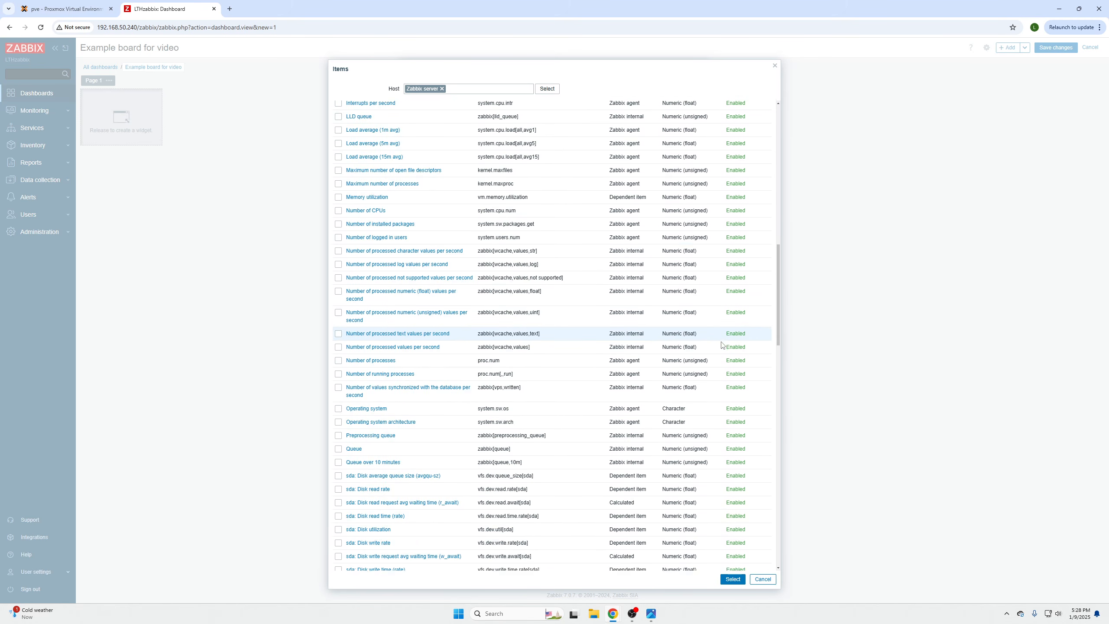
scroll(727, 384, up, 20)
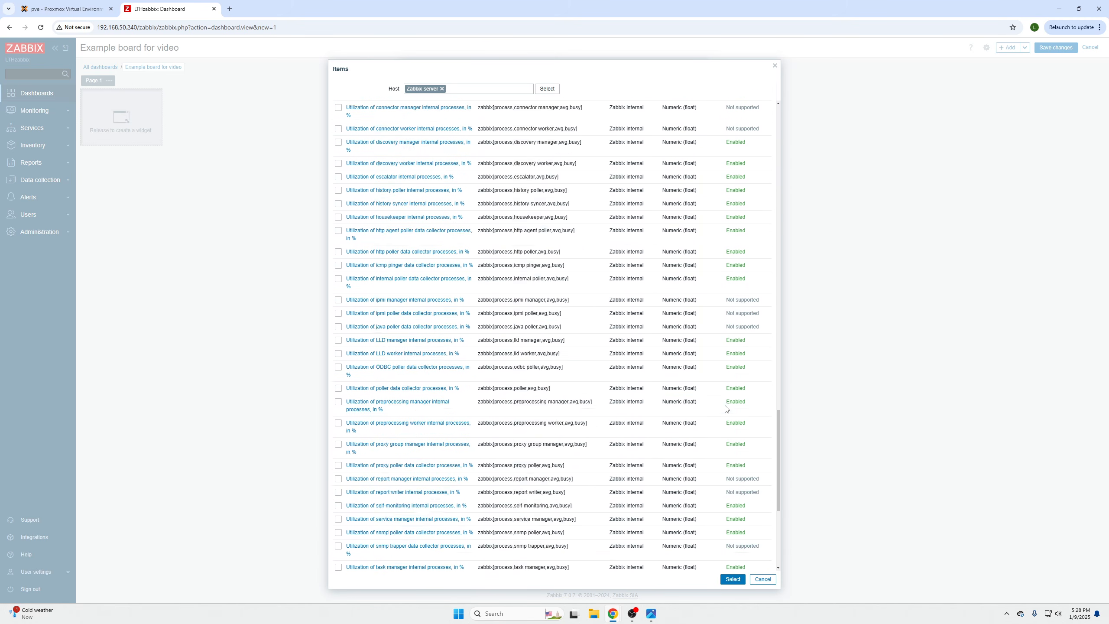
scroll(716, 397, up, 4)
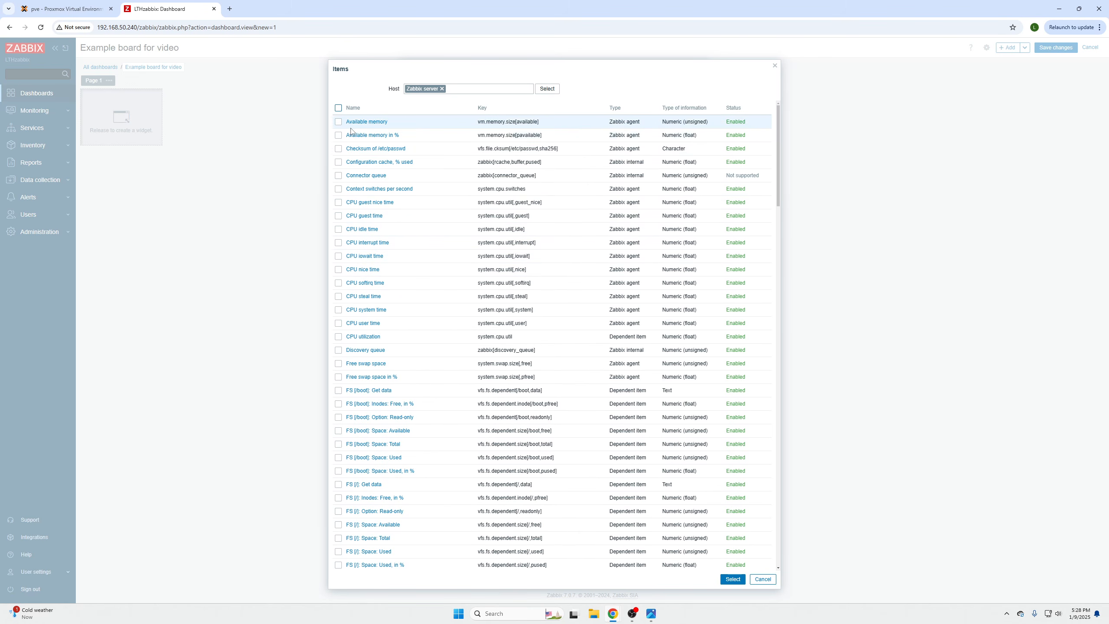
click(338, 121)
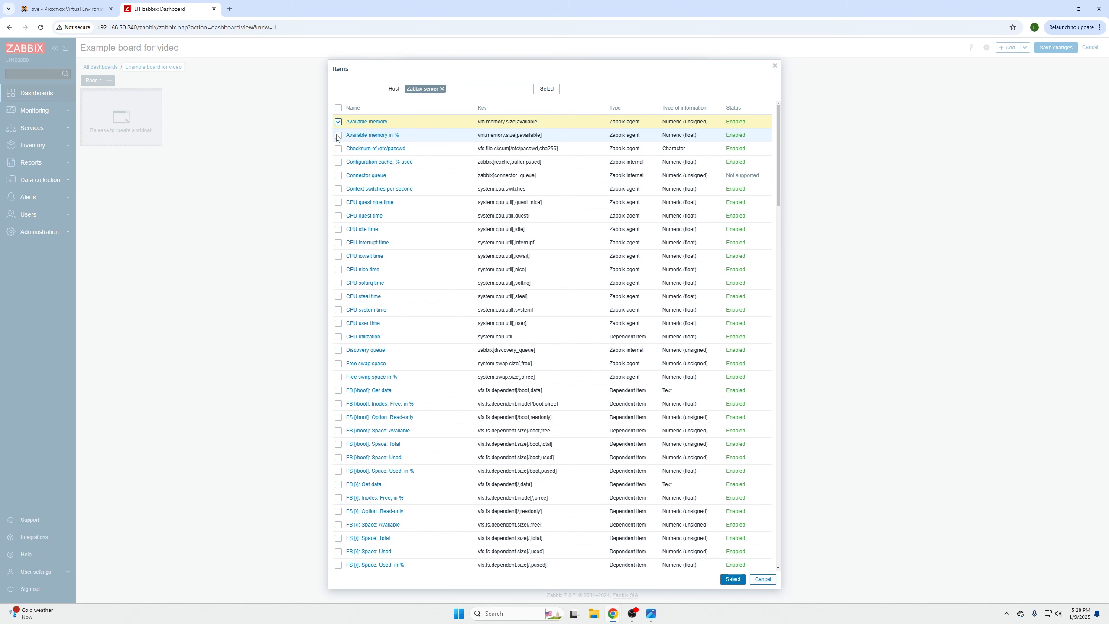
click(337, 137)
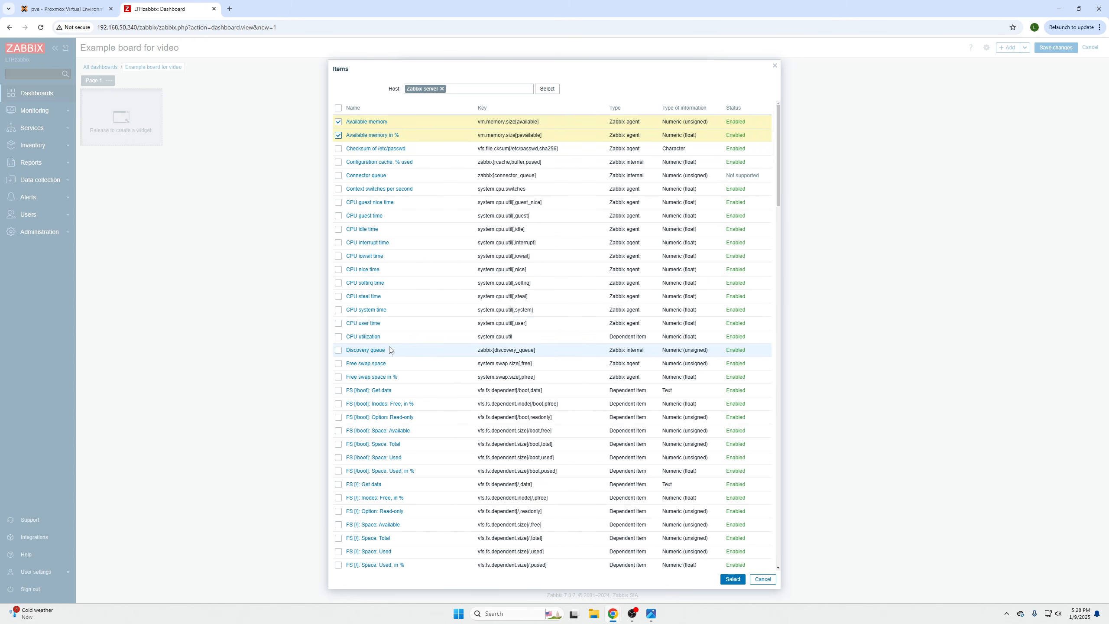
click(338, 336)
scroll(428, 356, down, 5)
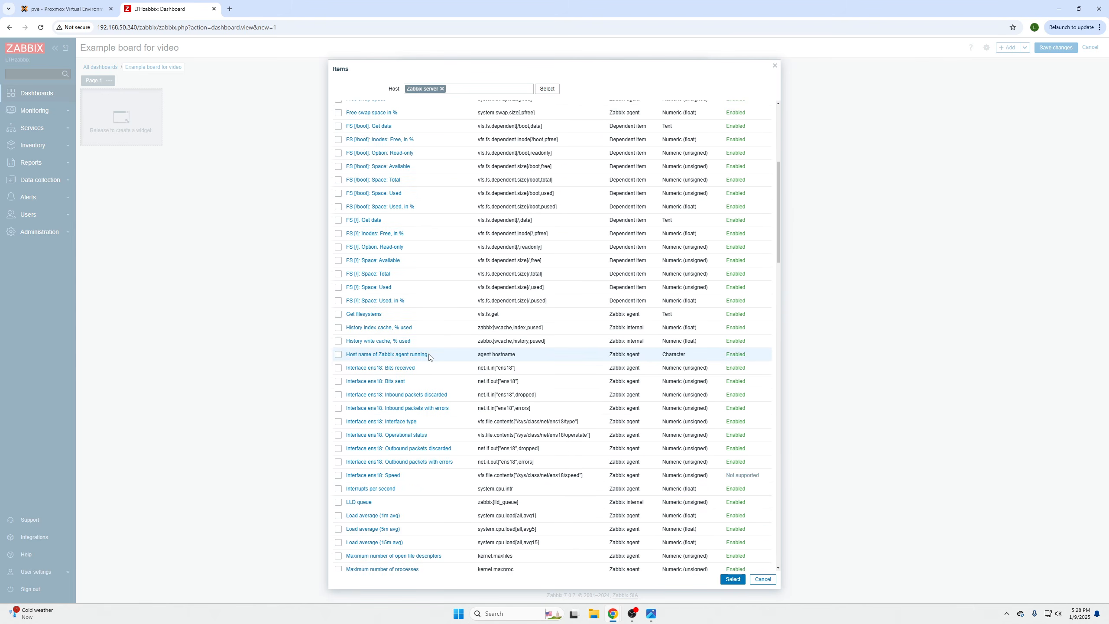
scroll(429, 356, down, 10)
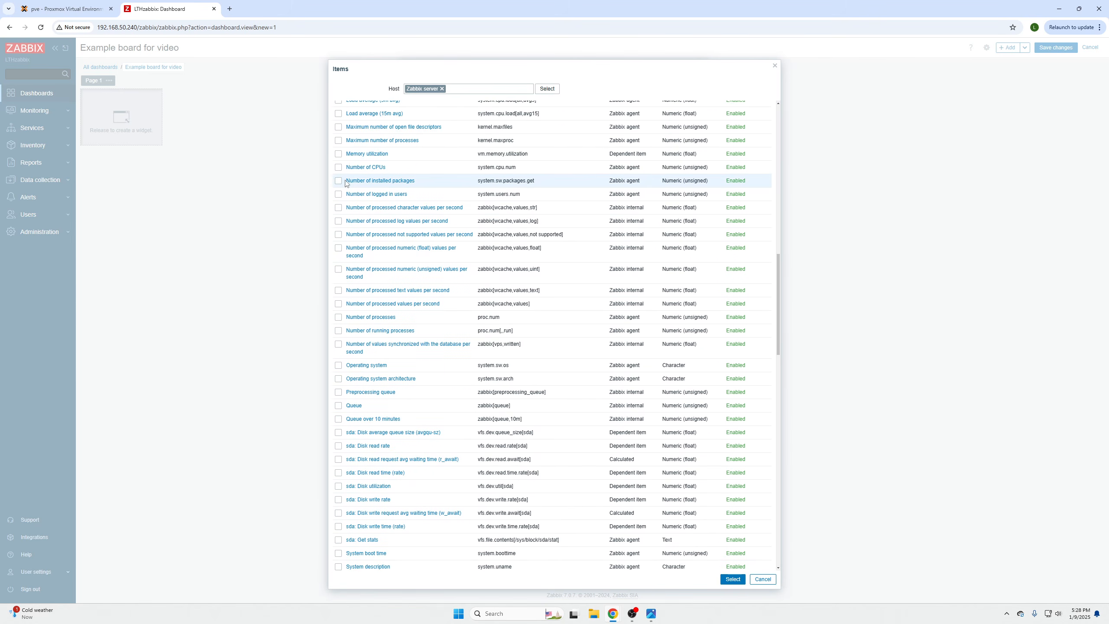
click(338, 154)
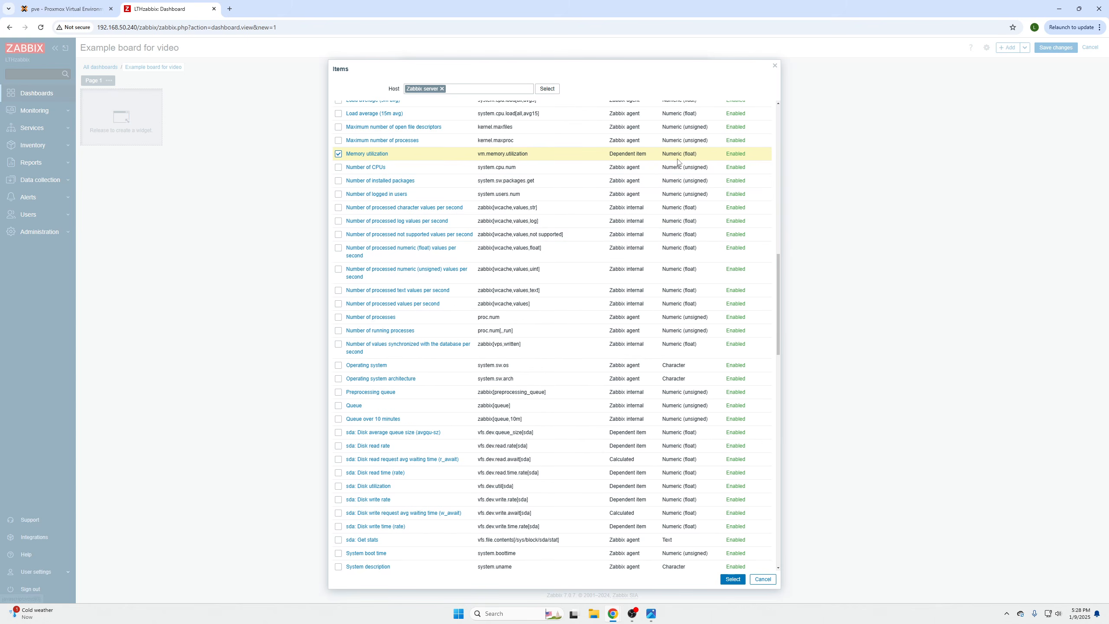
scroll(385, 266, down, 2)
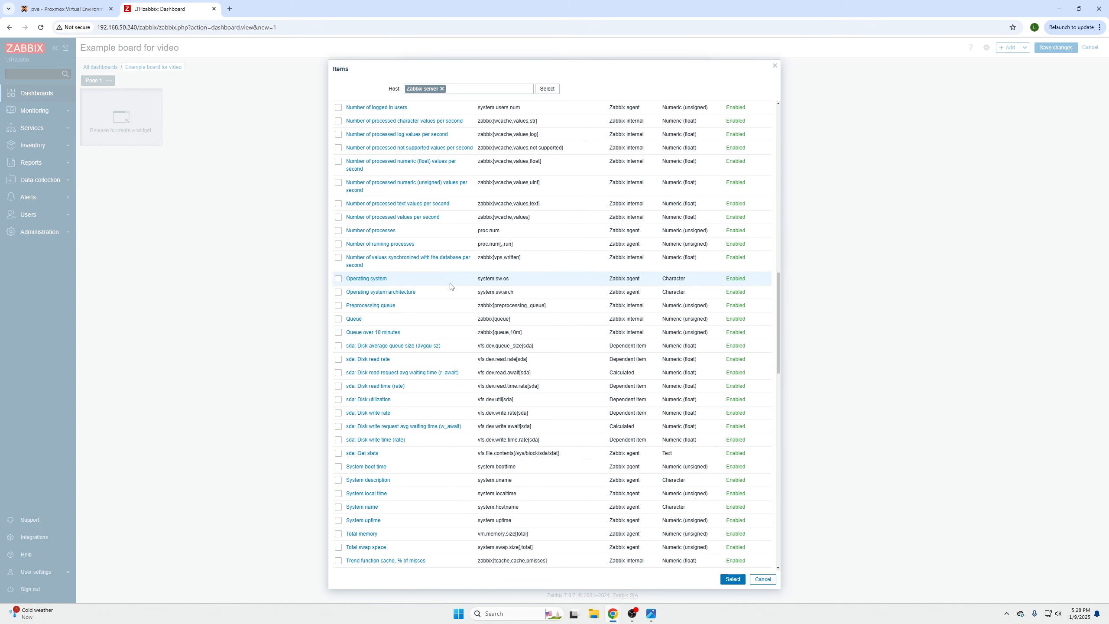
click(339, 279)
scroll(393, 359, down, 3)
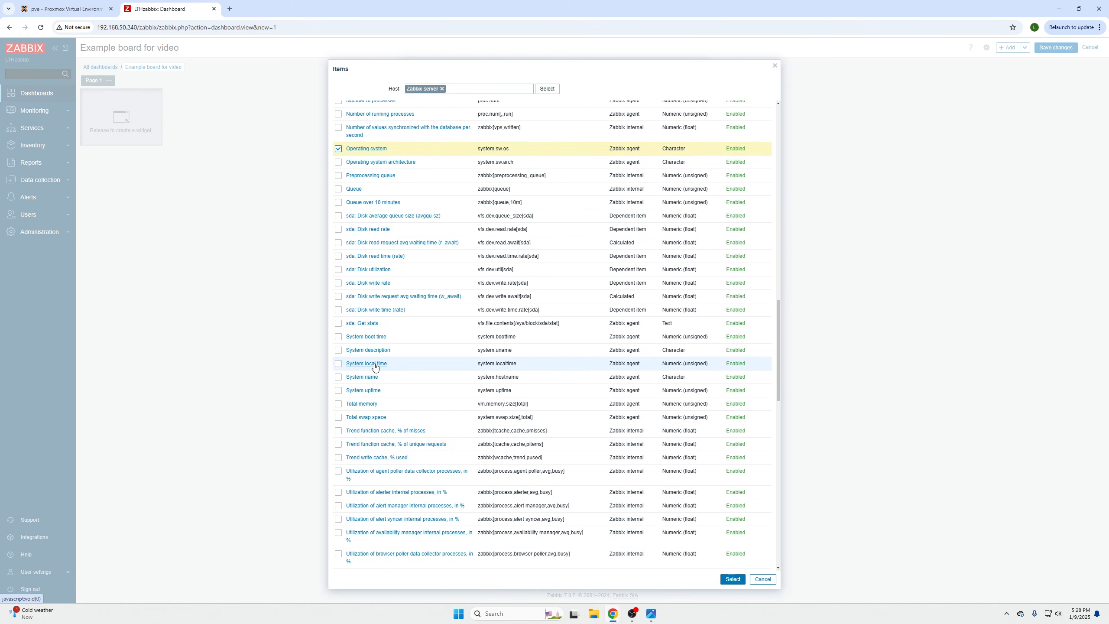
click(733, 579)
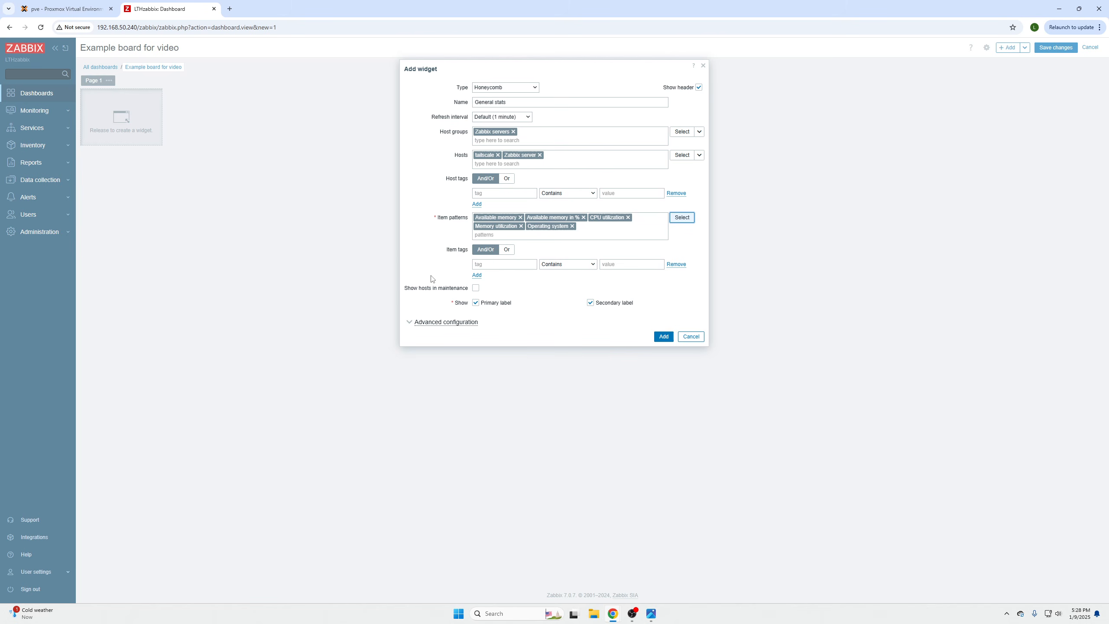
- Add the General stats honeycomb to the dashboard and start a second widget beside it
click(663, 337)
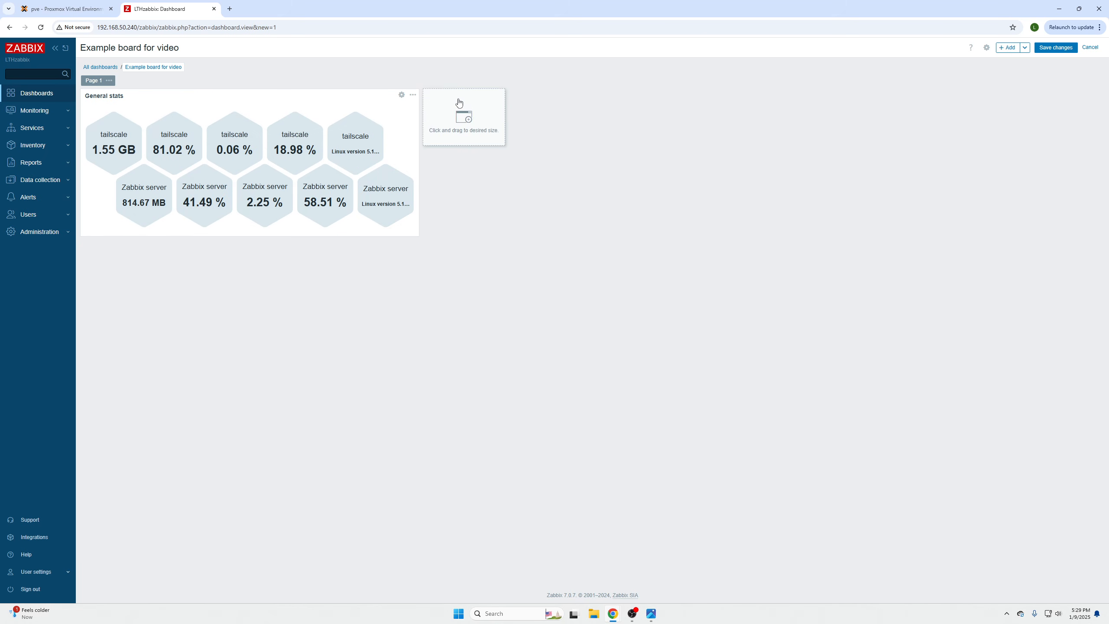
click(459, 102)
click(536, 88)
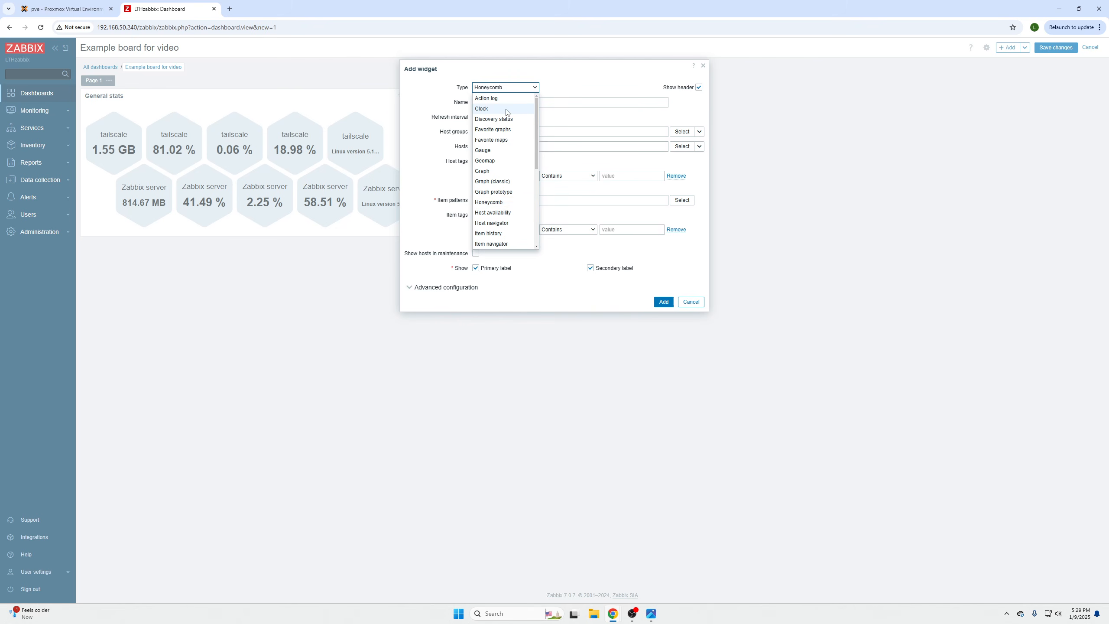
- Add a Clock widget named 'clock' to the dashboard
click(533, 109)
click(520, 101)
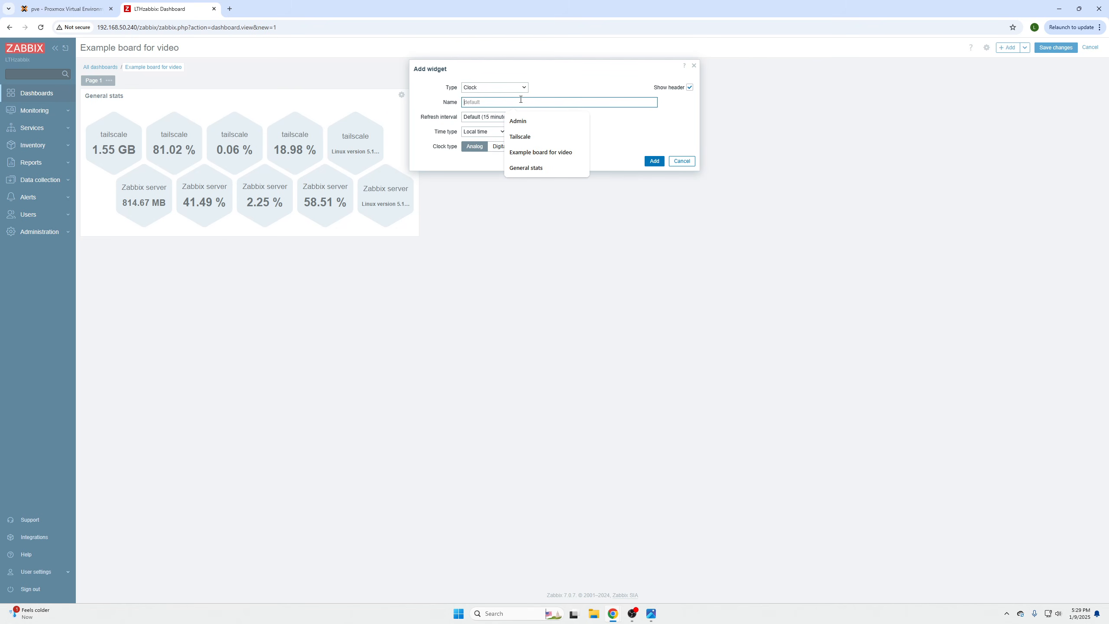
text(clock)
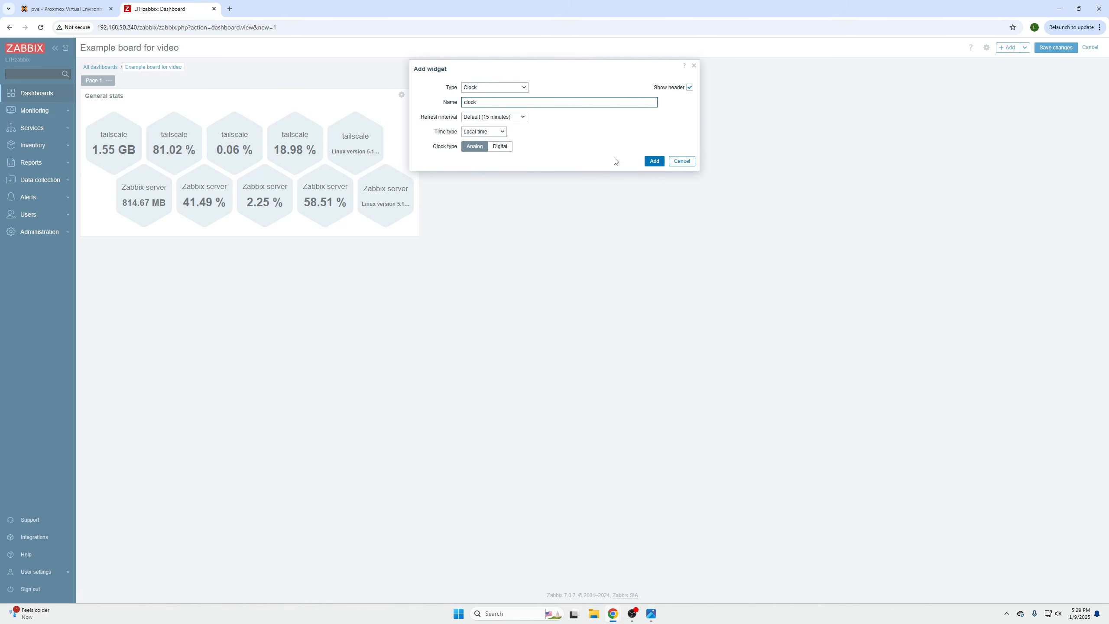
click(655, 162)
- Switch the clock to a digital display showing the date and time zone
mouse_move(557, 153)
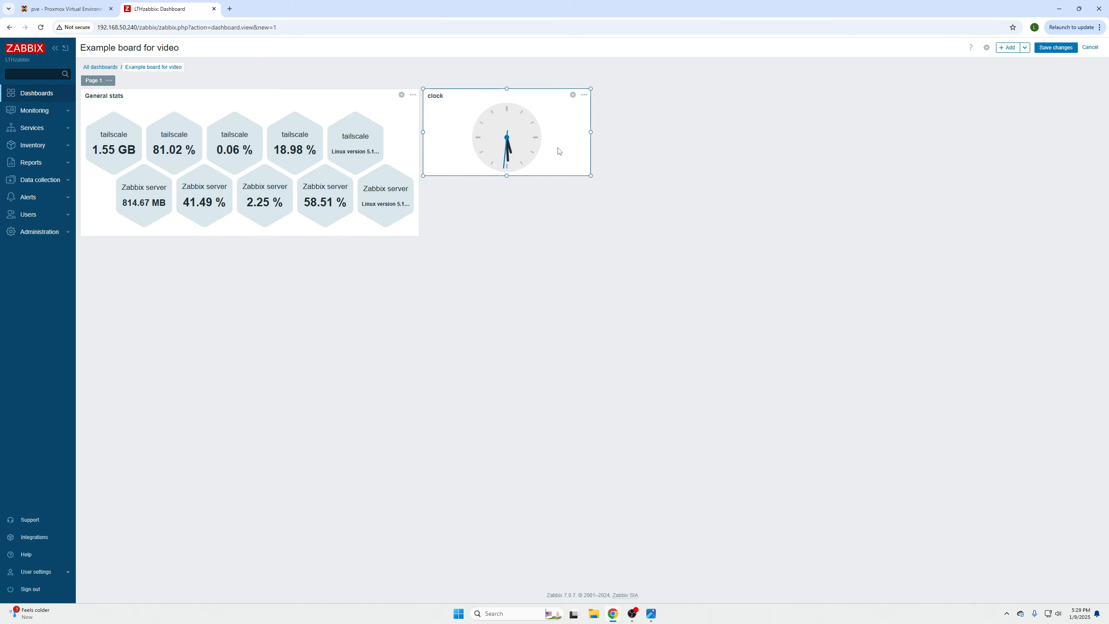
click(573, 95)
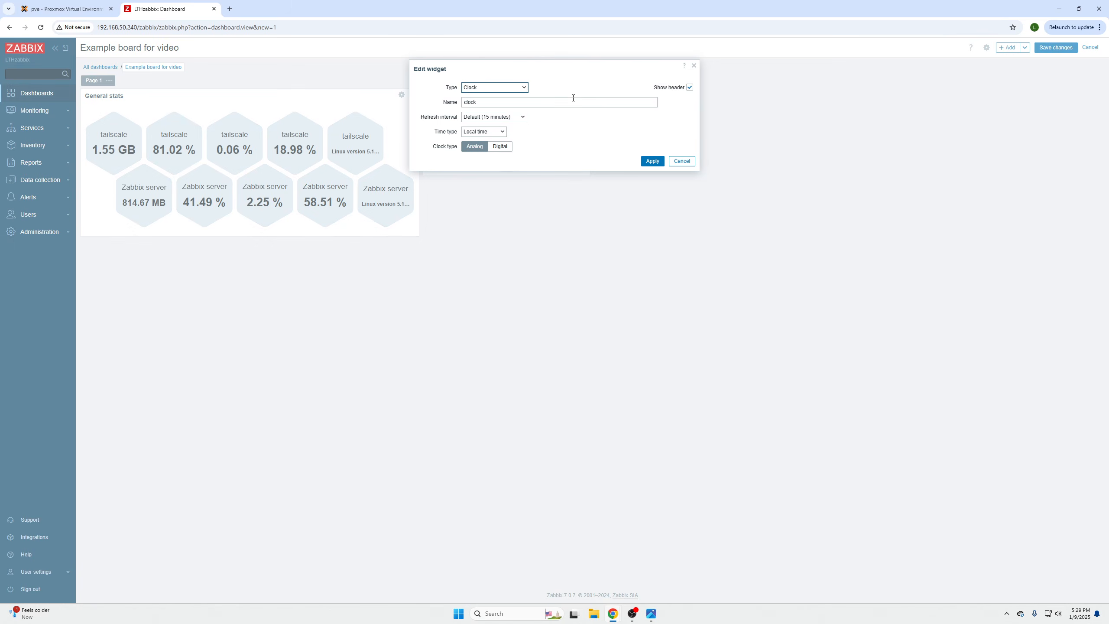
click(500, 146)
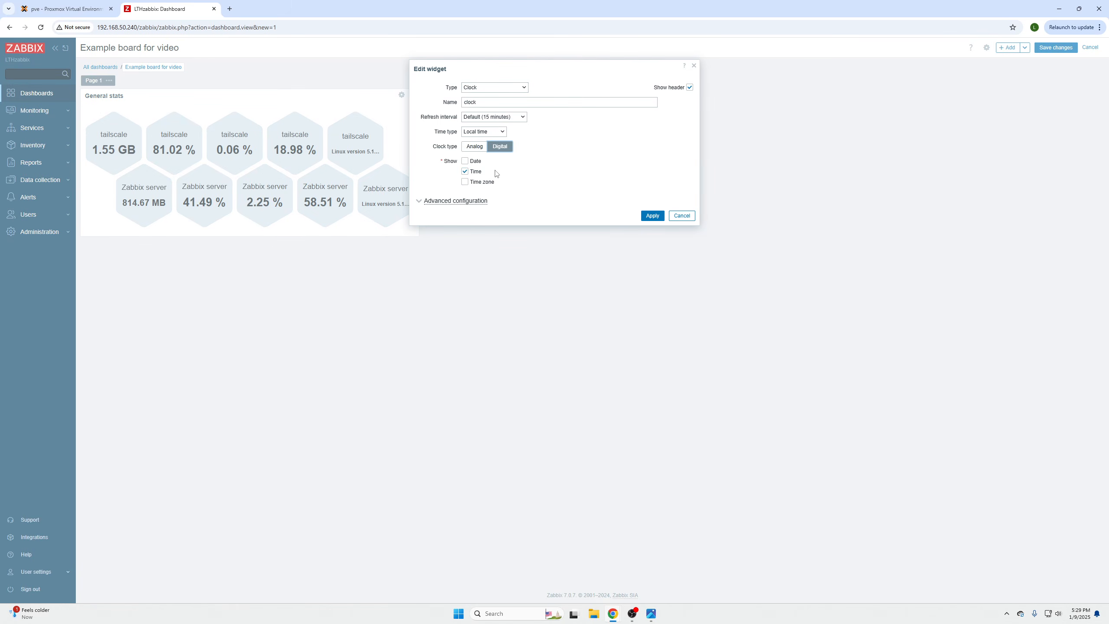
click(464, 160)
click(464, 182)
click(652, 216)
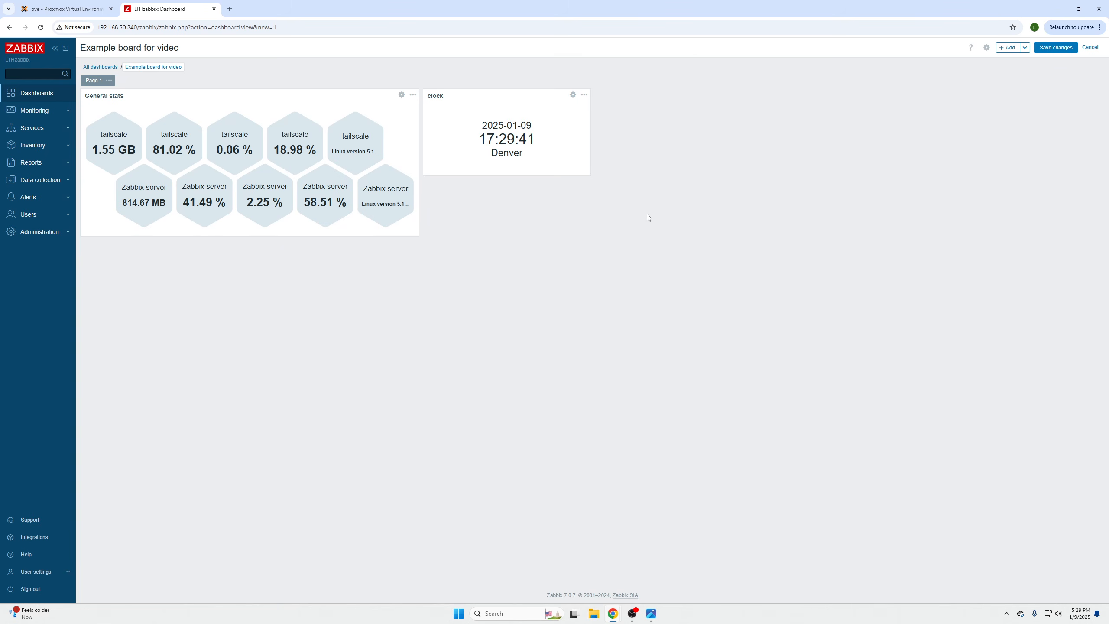
- Add a Web monitoring widget for the Zabbix servers host group, then save the dashboard
click(585, 94)
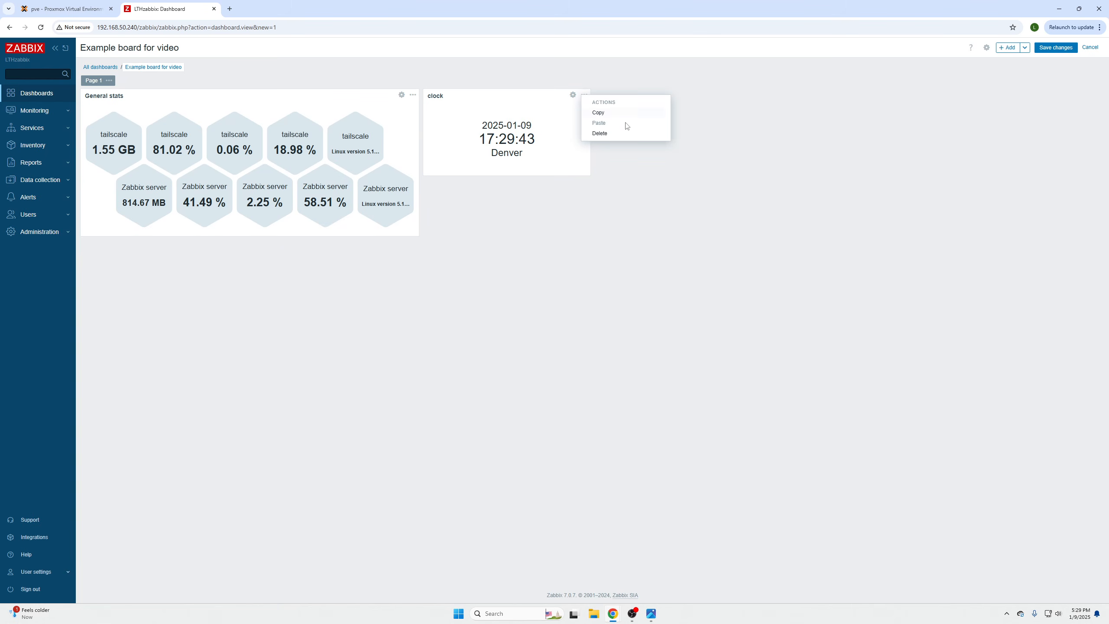
click(534, 99)
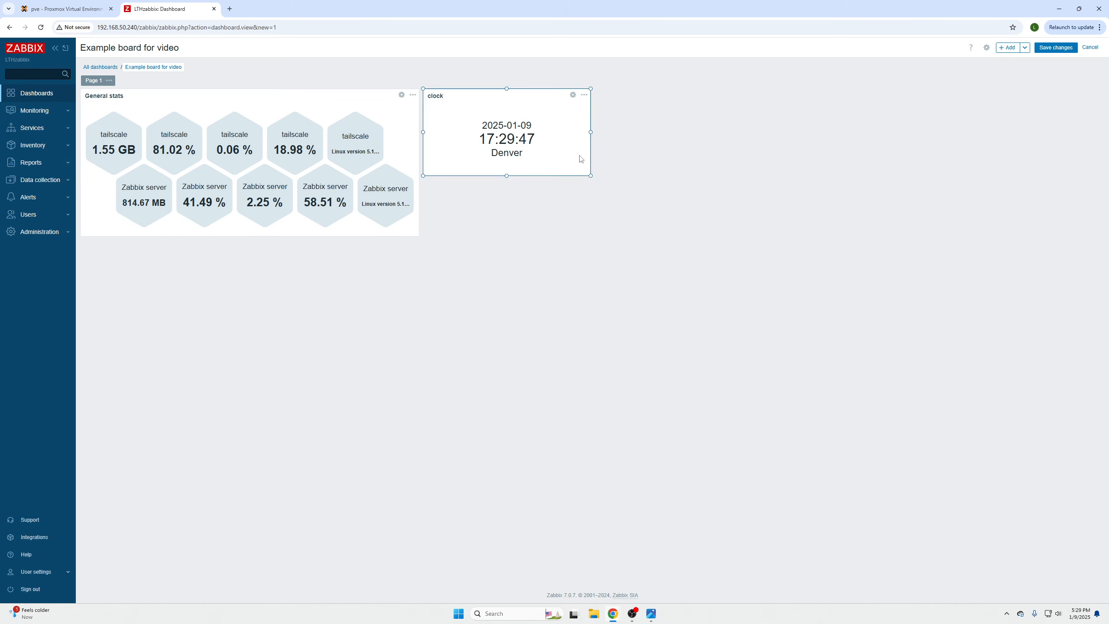
click(610, 110)
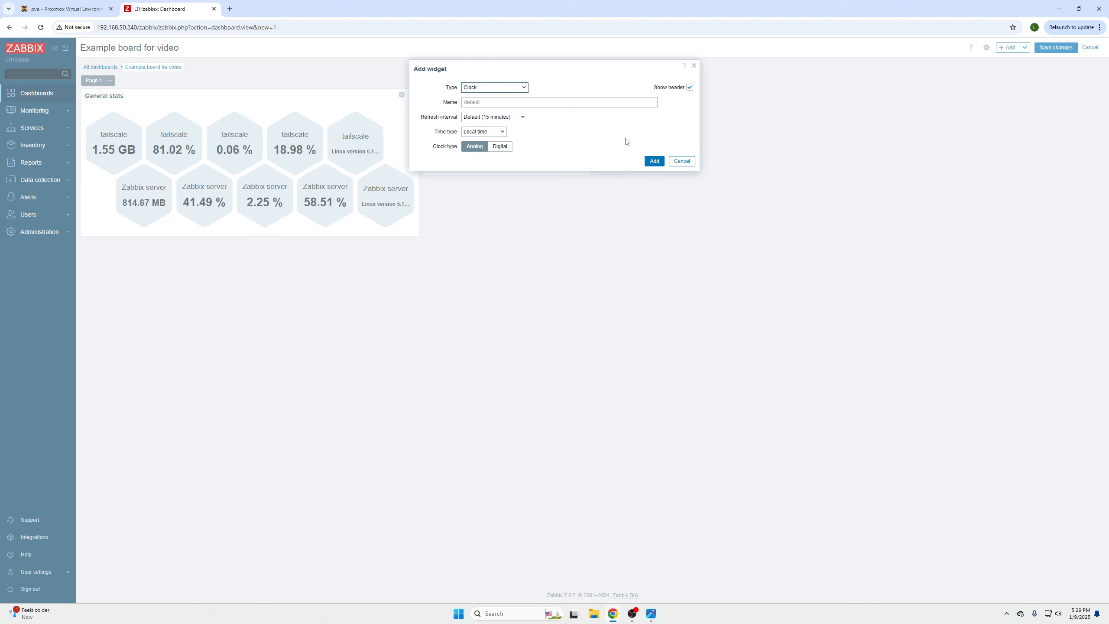
click(515, 89)
scroll(493, 199, down, 4)
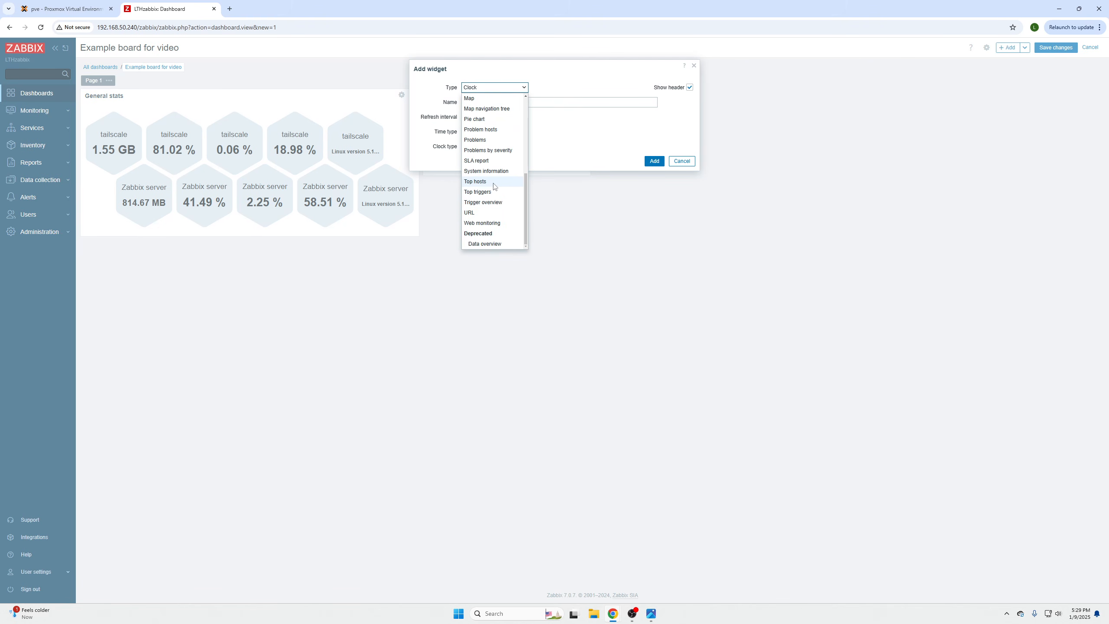
click(493, 223)
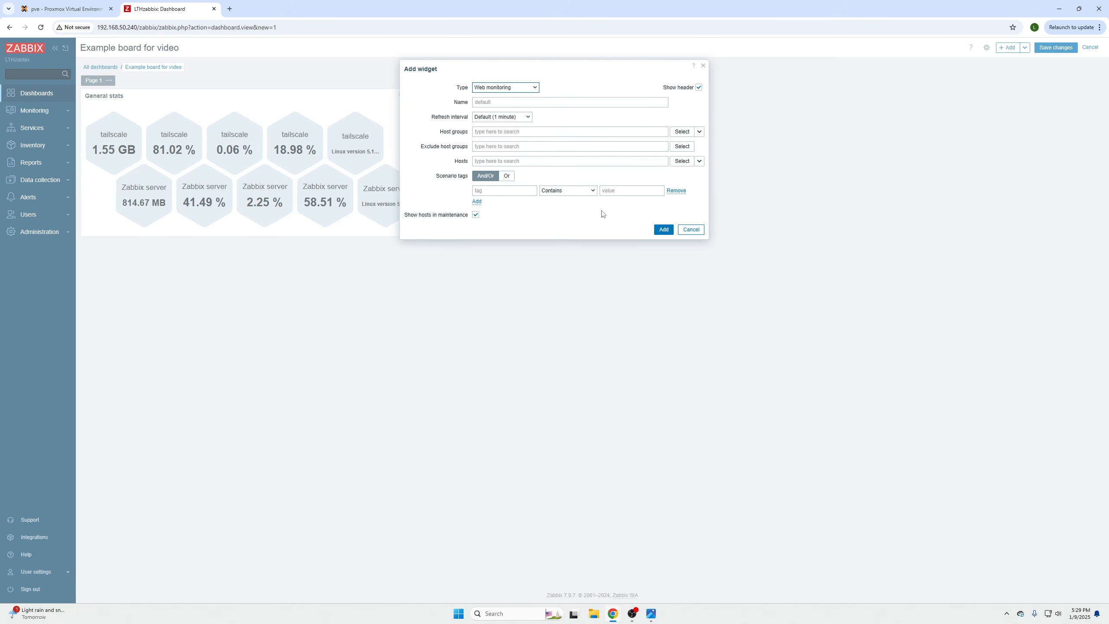
click(683, 132)
click(441, 106)
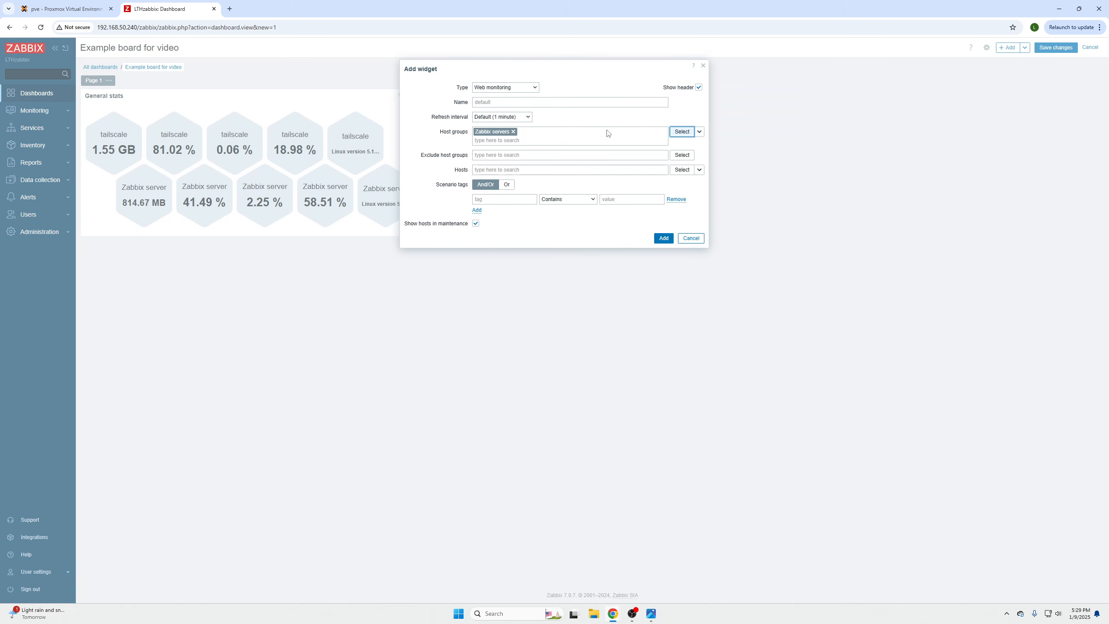
click(663, 238)
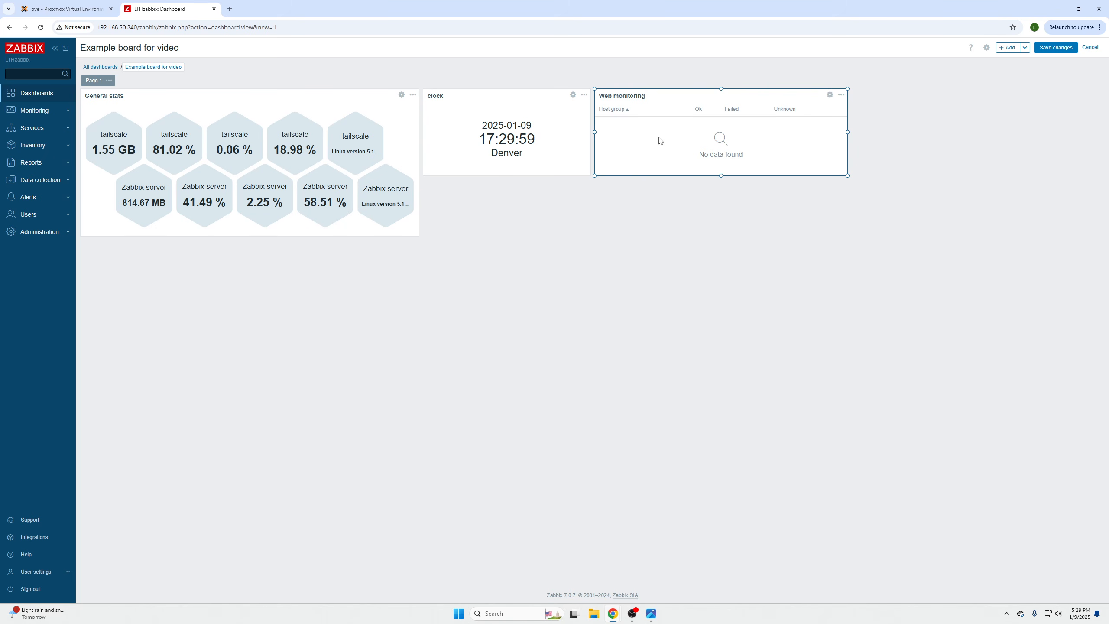
click(1052, 49)
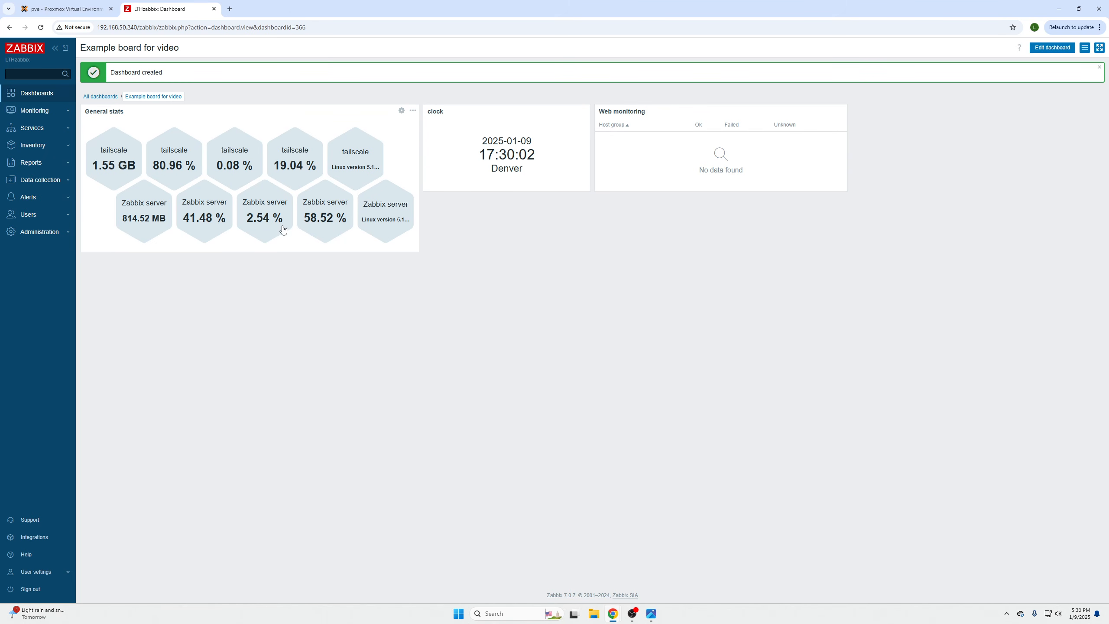